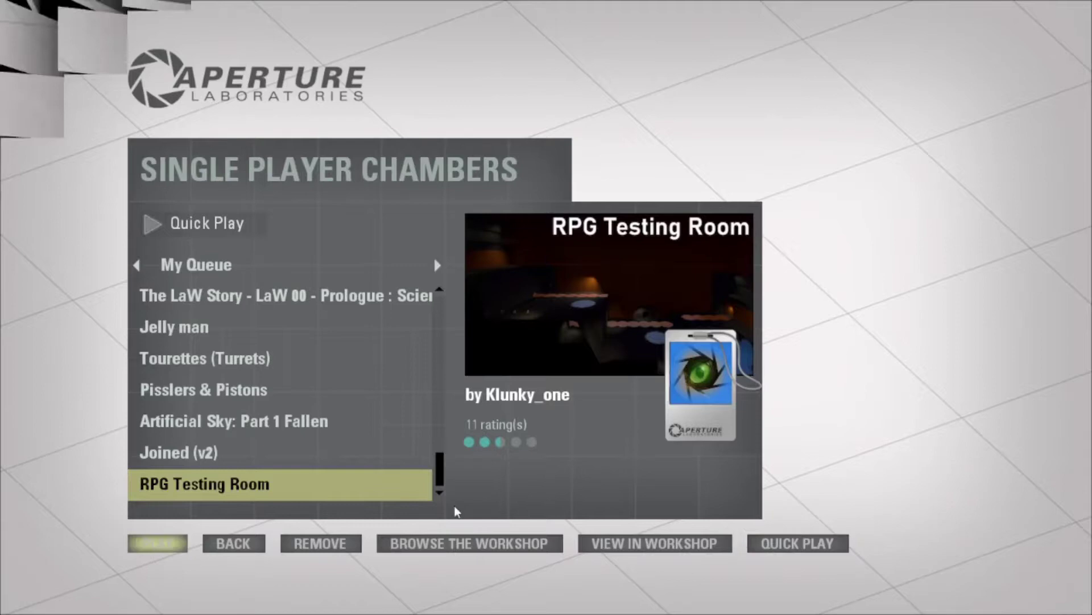
Step: Launch the RPG Testing Room community chamber and wait for it to load
{"action": "key", "text": "Return"}
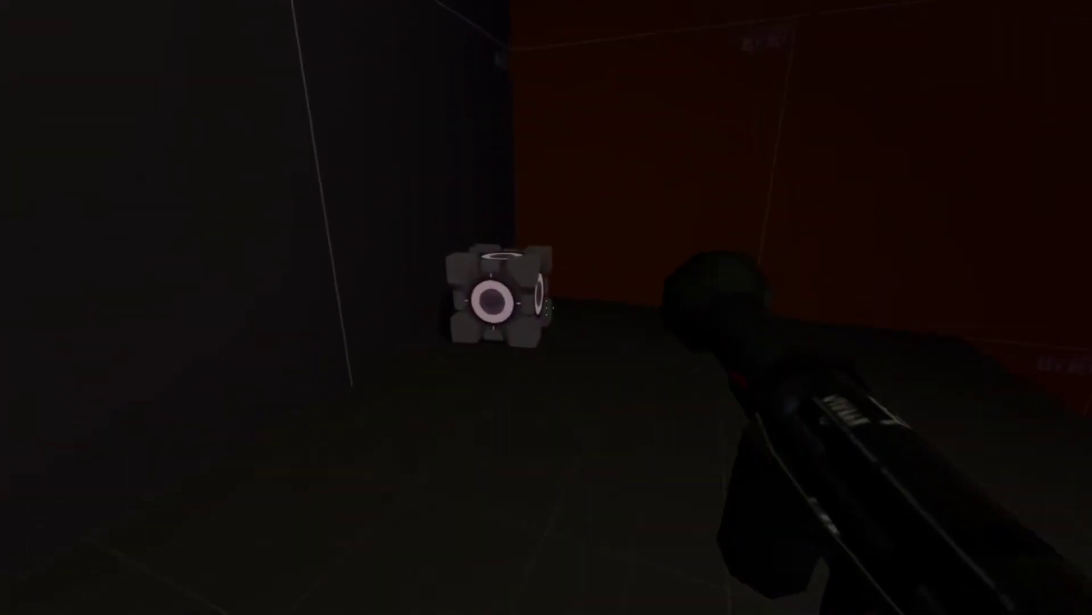
Step: Grab the weighted cube and head deeper into the chamber toward the lasers
{"action": "key", "text": "e"}
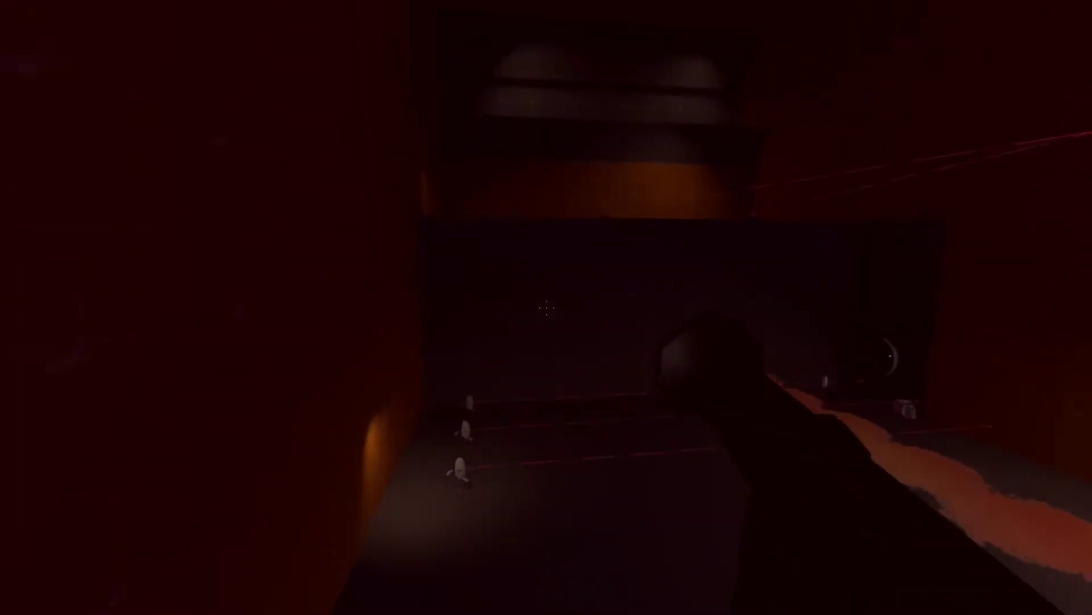
Step: Fire a projectile into the room ahead and push on to the orange-gel floor
{"action": "left_click", "coordinate": [546, 307]}
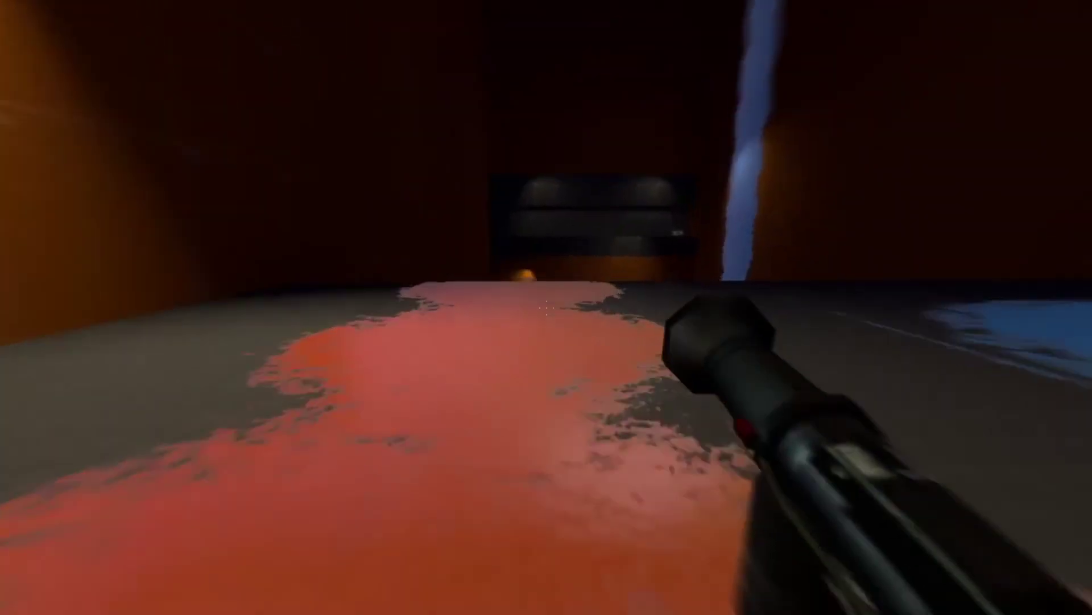
Step: Spread orange paint along the corridor floor and finish RPG Testing Room
{"action": "left_click", "coordinate": [547, 307]}
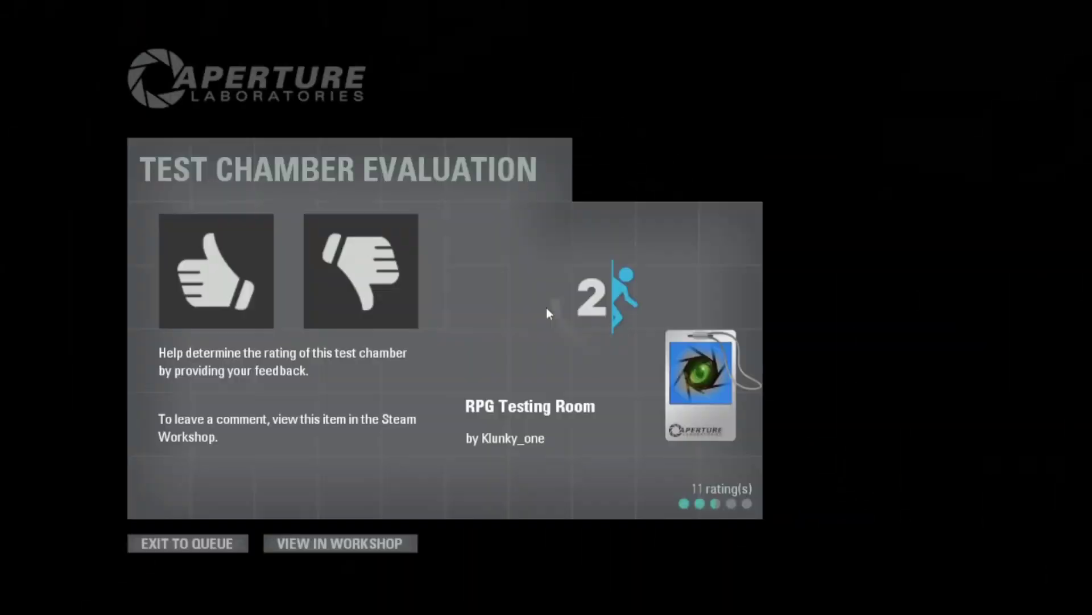
Step: Rate RPG Testing Room thumbs-up and go back to Single Player Chambers
{"action": "left_click", "coordinate": [208, 286]}
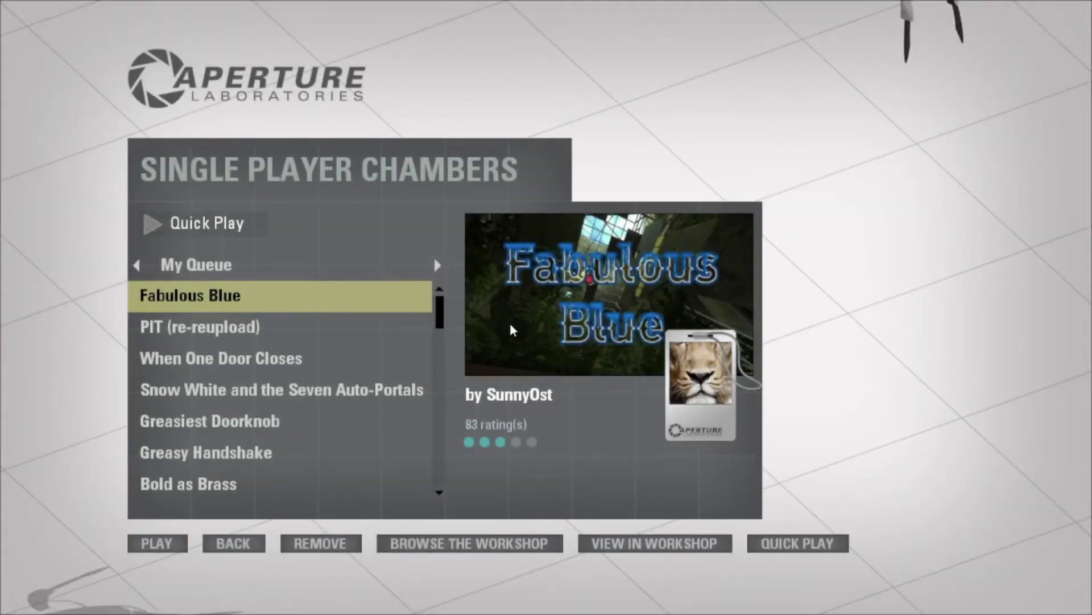
{"action": "left_click_drag", "start_coordinate": [439, 308], "coordinate": [475, 471]}
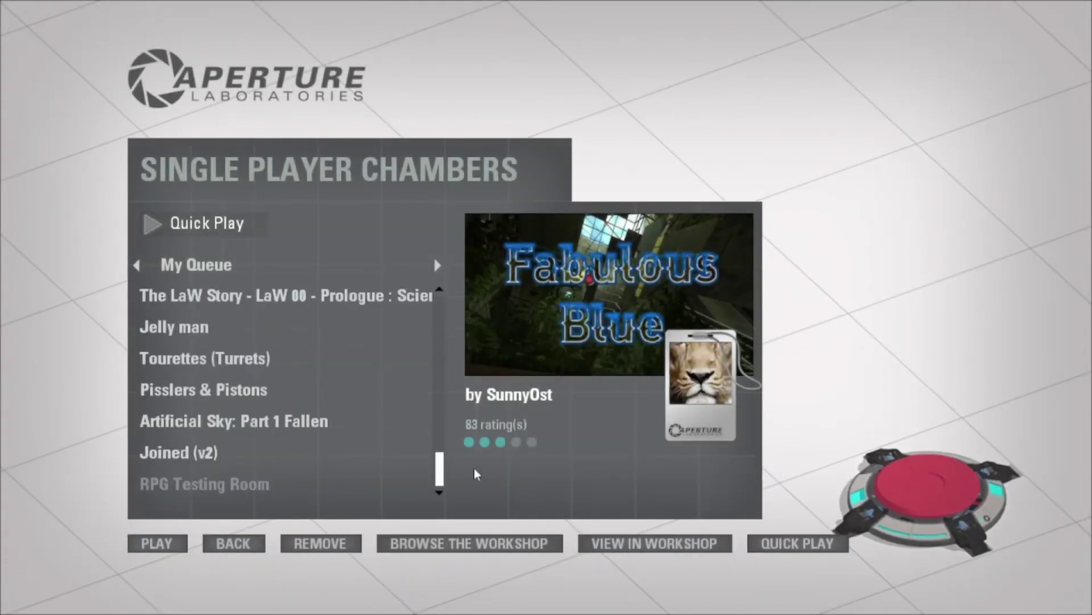